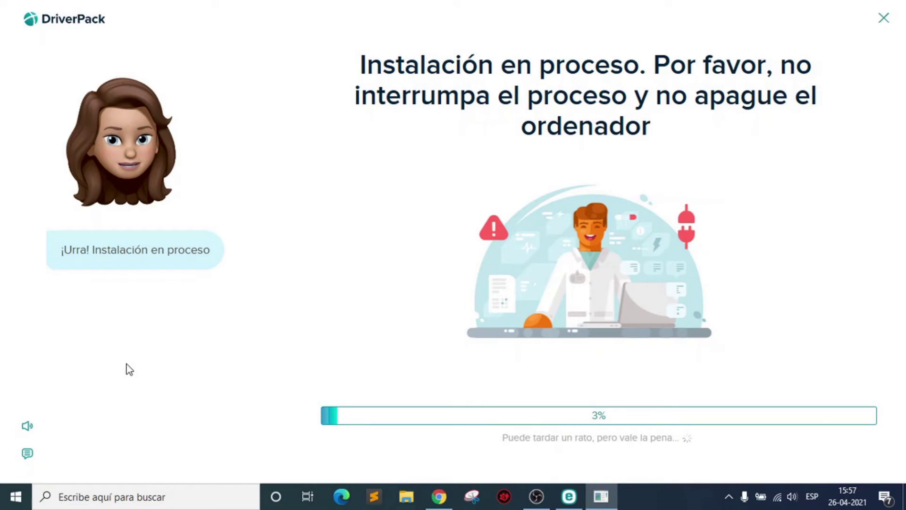
Mute the DriverPack assistant's sound while the driver installation runs.
left_click(27, 426)
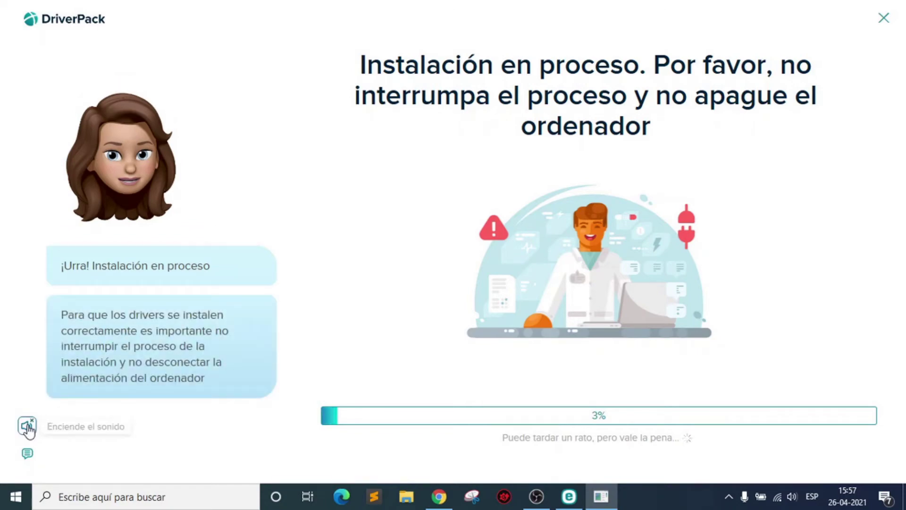
left_click(27, 427)
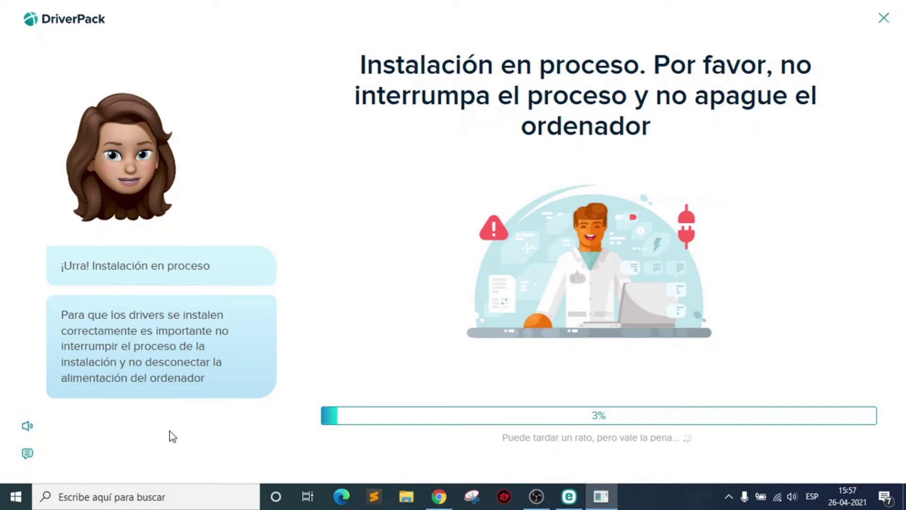
left_click(27, 427)
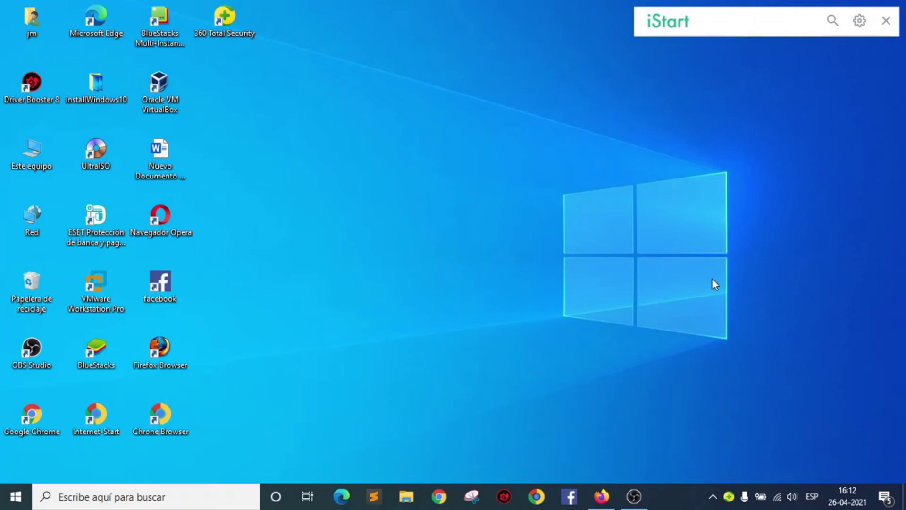
Switch to ESET Internet Security and check its update status.
left_click(714, 496)
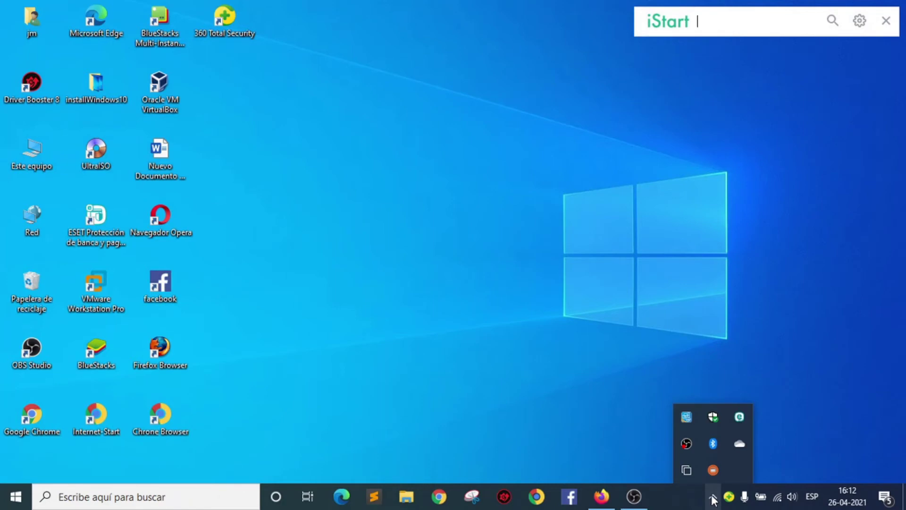
left_click(740, 416)
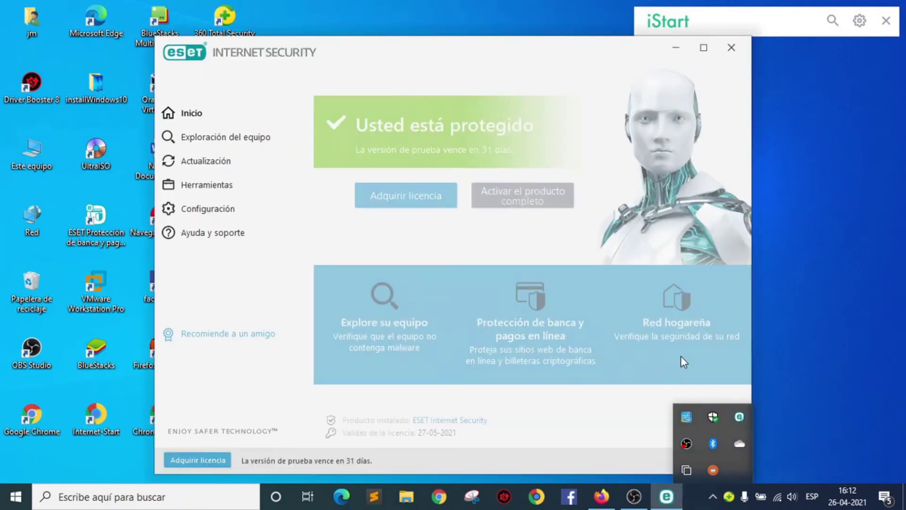
left_click(229, 181)
left_click(224, 162)
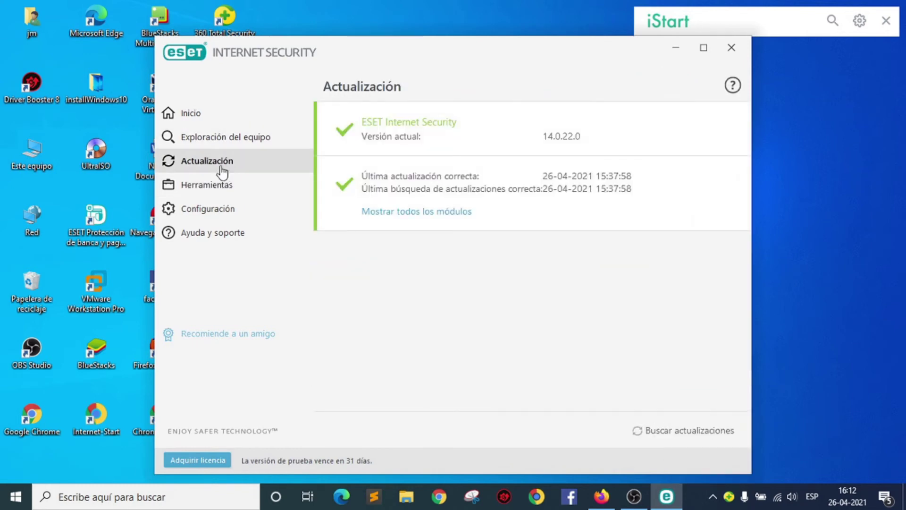
Review ESET's computer protection and Internet protection settings, then return to the overview.
left_click(217, 206)
left_click(384, 137)
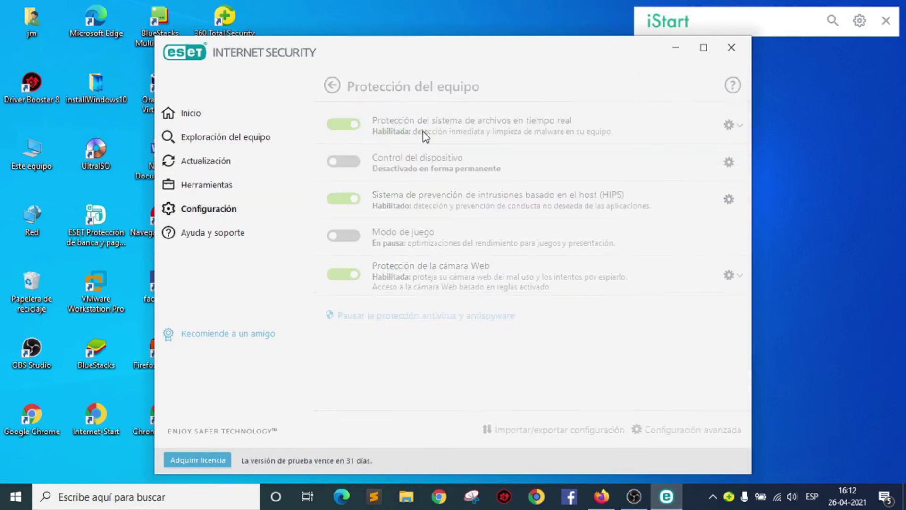
left_click(227, 208)
left_click(428, 203)
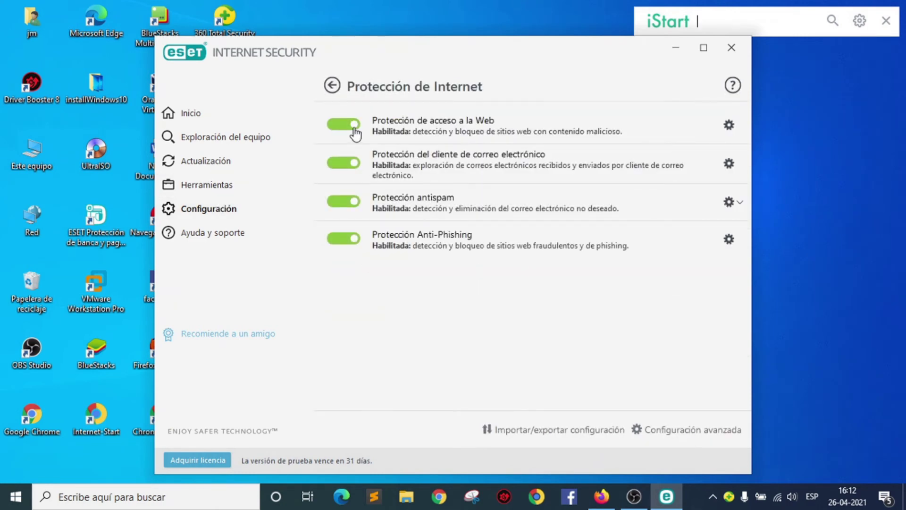
left_click(202, 118)
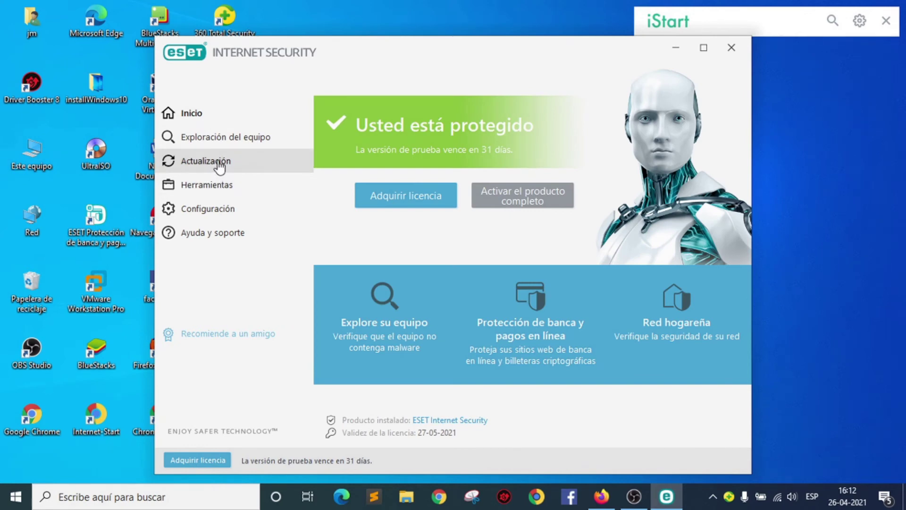
Start an ESET scan of all local disks and minimize its window while it runs.
left_click(220, 138)
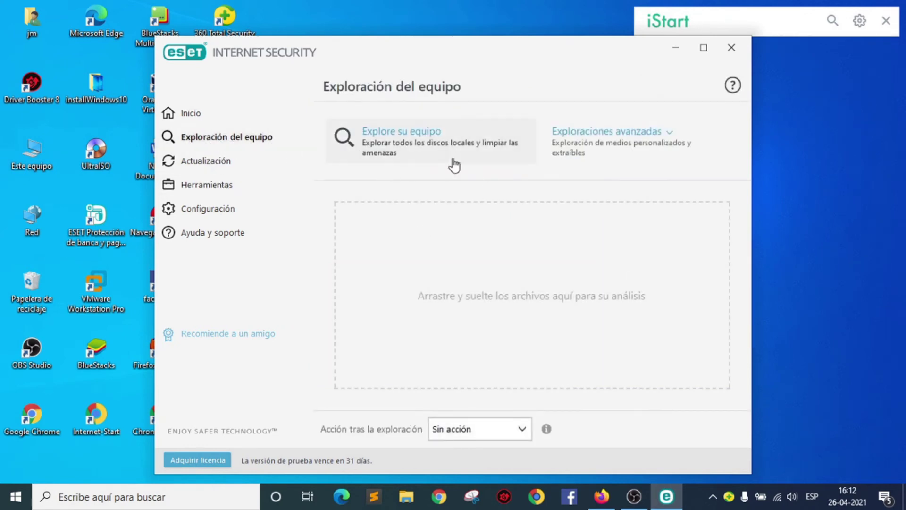
left_click(421, 150)
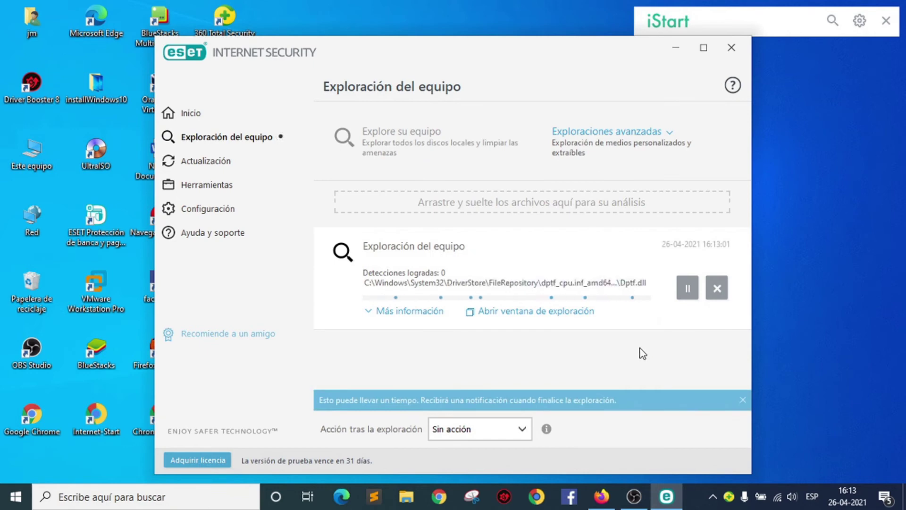
left_click(677, 51)
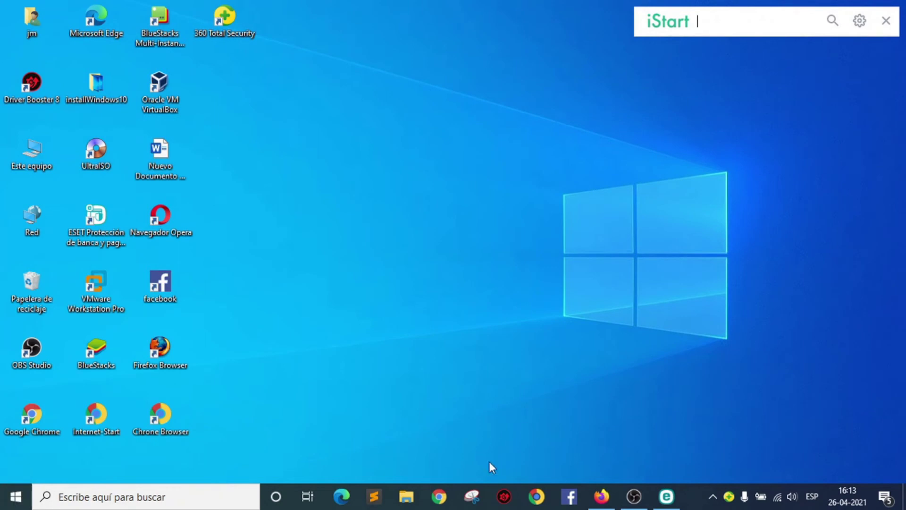
Open the Aplicaciones y características page in Windows Settings.
left_click(16, 496)
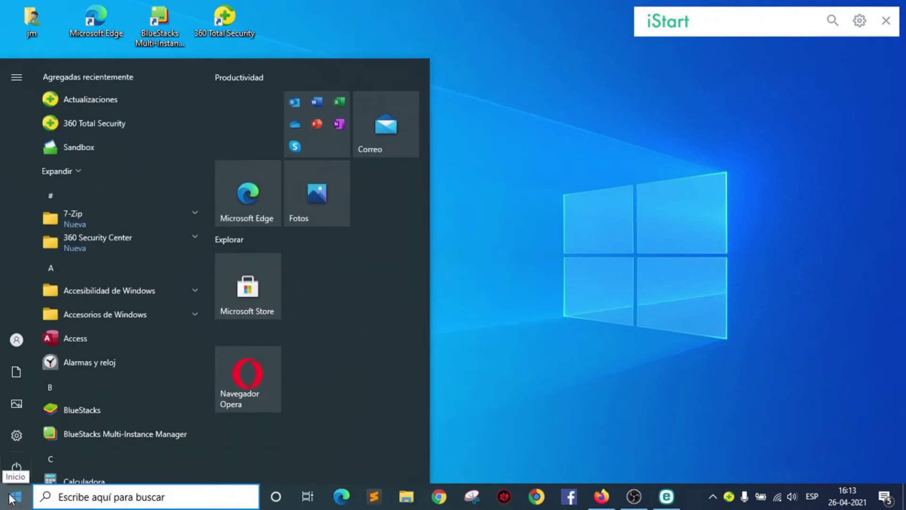
mouse_move(17, 435)
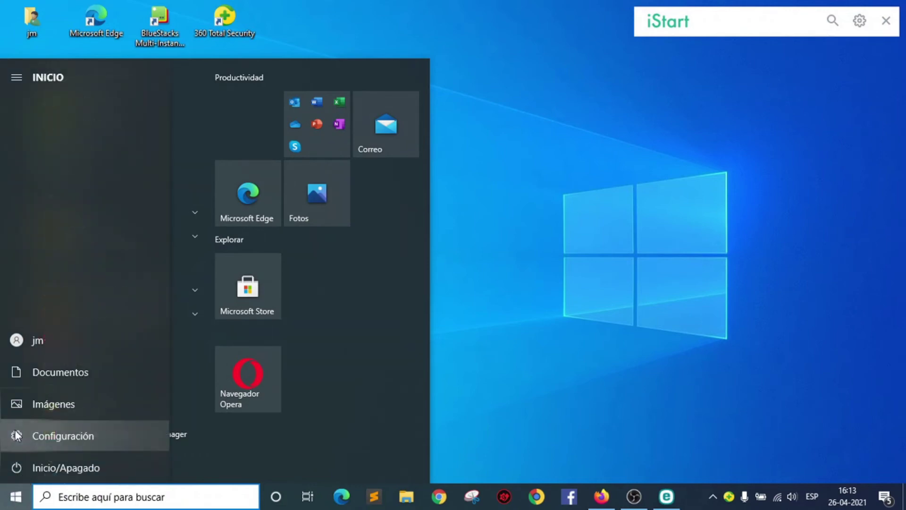
left_click(95, 434)
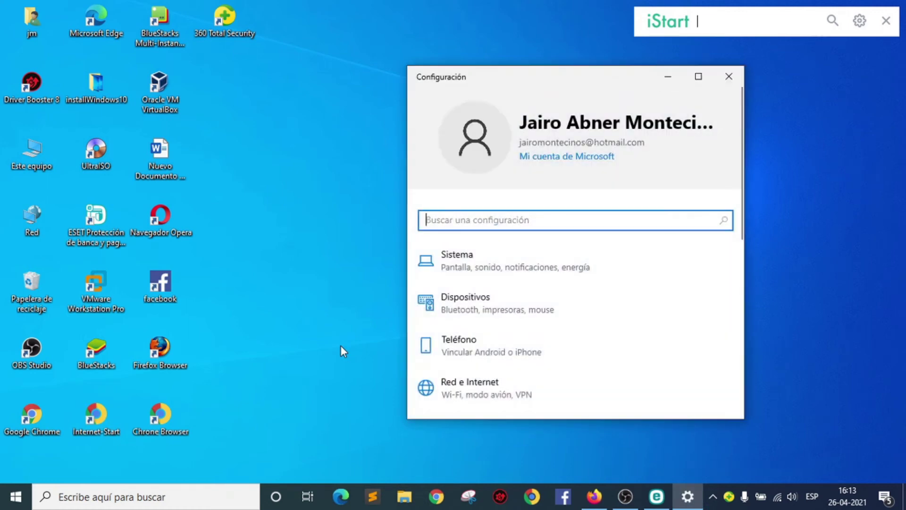
scroll(596, 343, "down", 3)
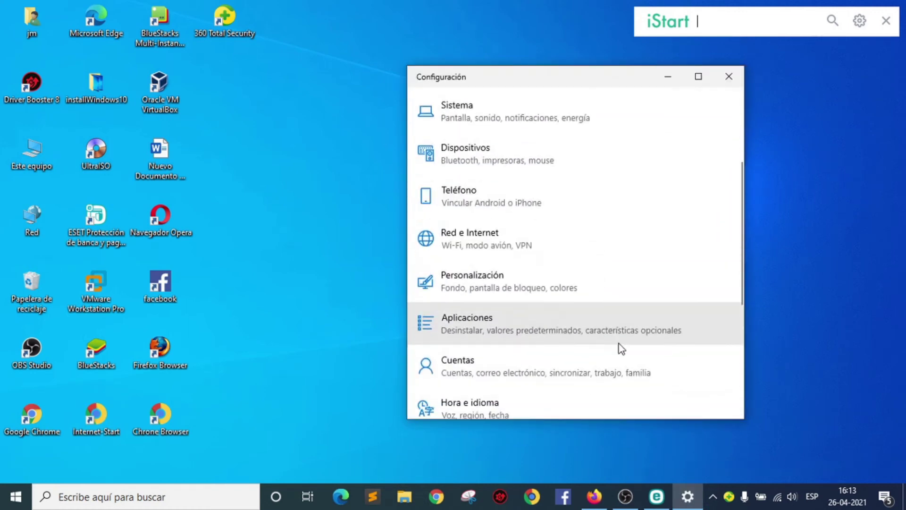
left_click(478, 330)
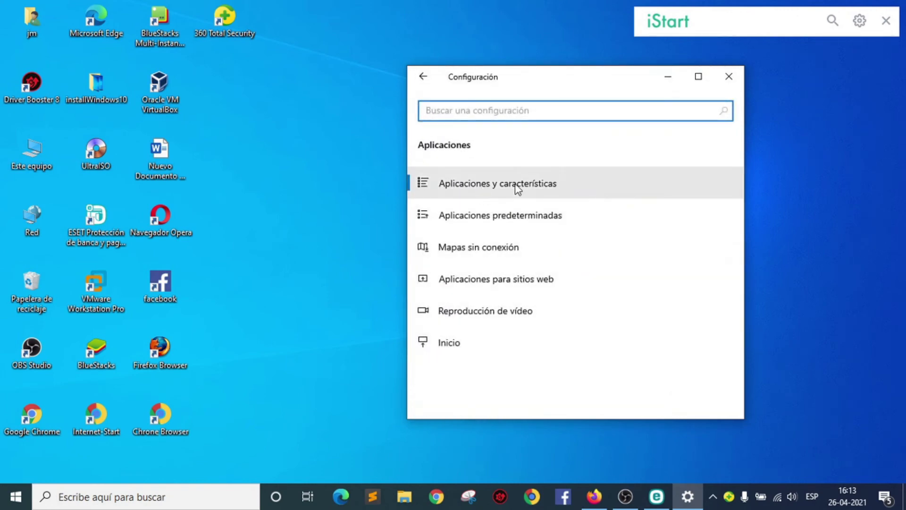
left_click(480, 189)
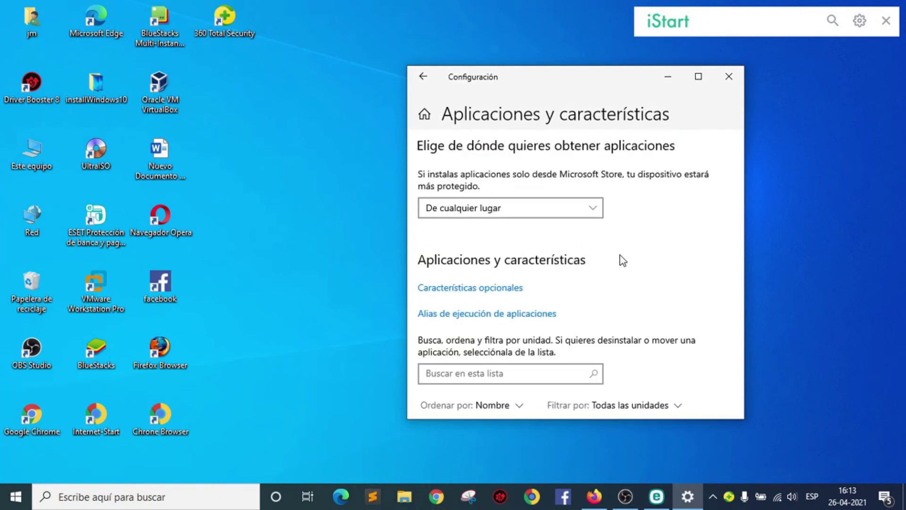
Uninstall 360 Total Security from the installed apps list.
scroll(651, 315, "down", 5)
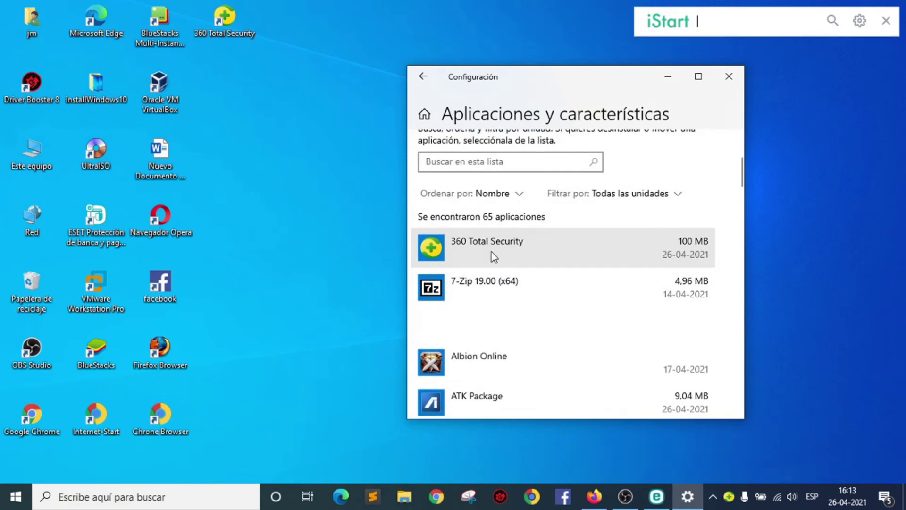
left_click(545, 245)
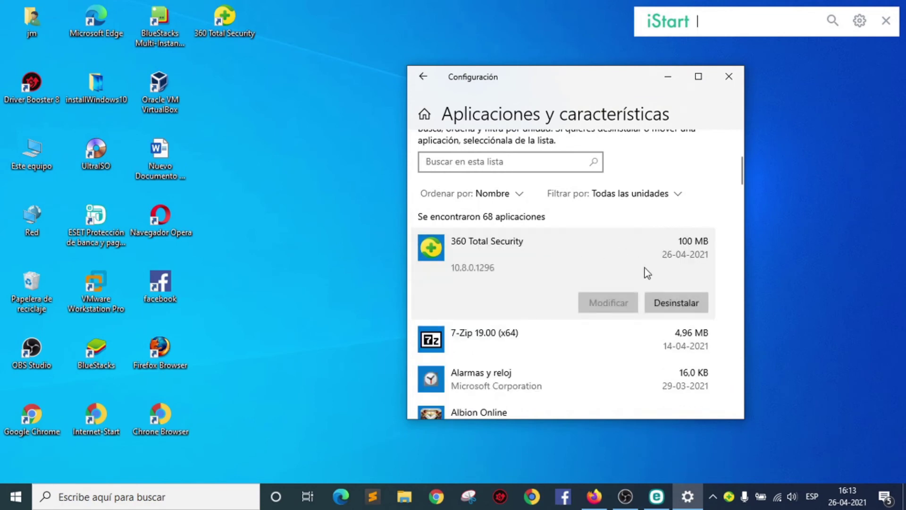
left_click(674, 302)
left_click(675, 270)
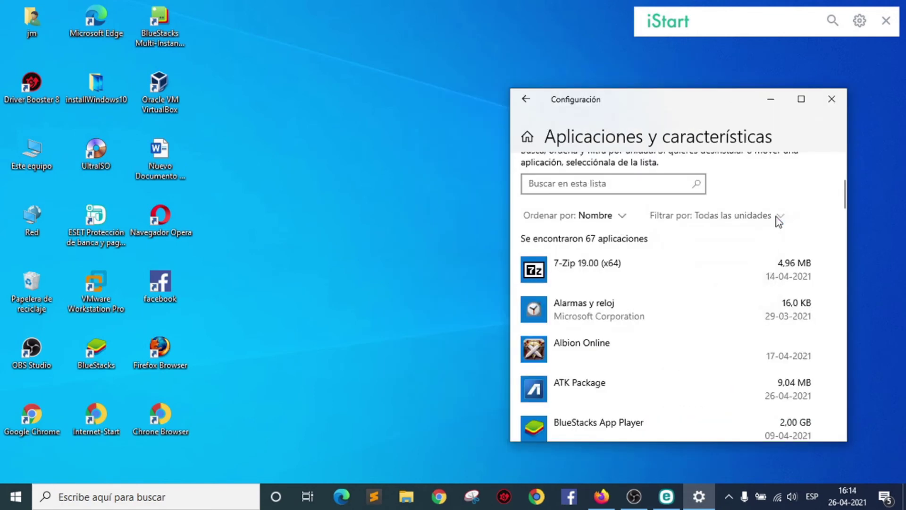
Sort the installed apps by Fecha de instalación to review the newest ones, and close the Microsoft Edge window.
left_click(623, 215)
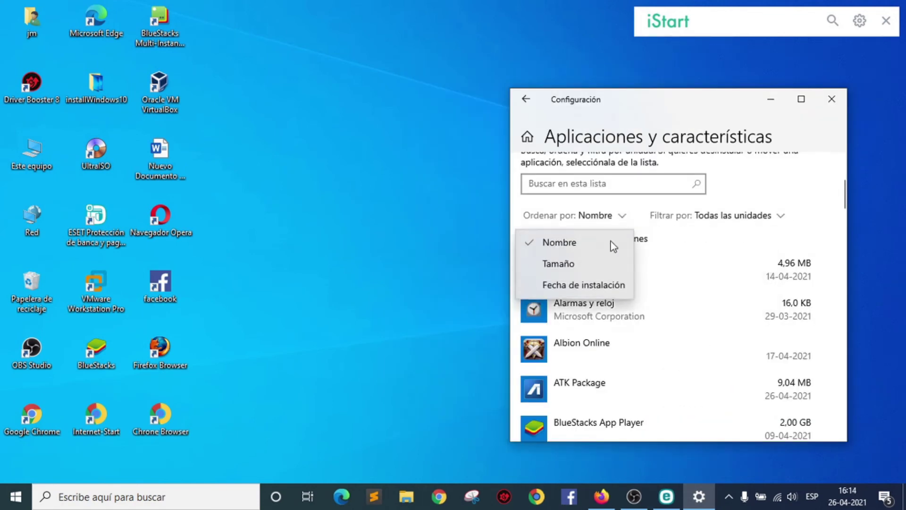
left_click(591, 286)
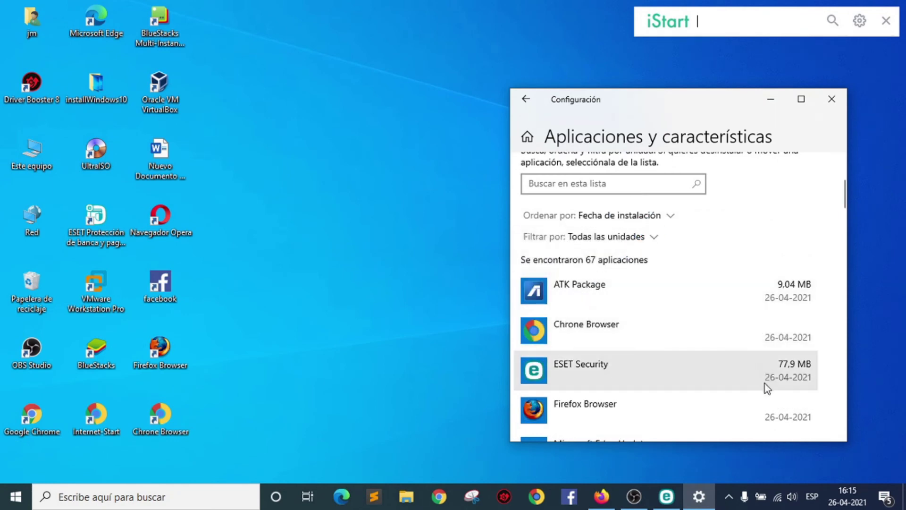
scroll(767, 387, "down", 1)
scroll(767, 392, "down", 2)
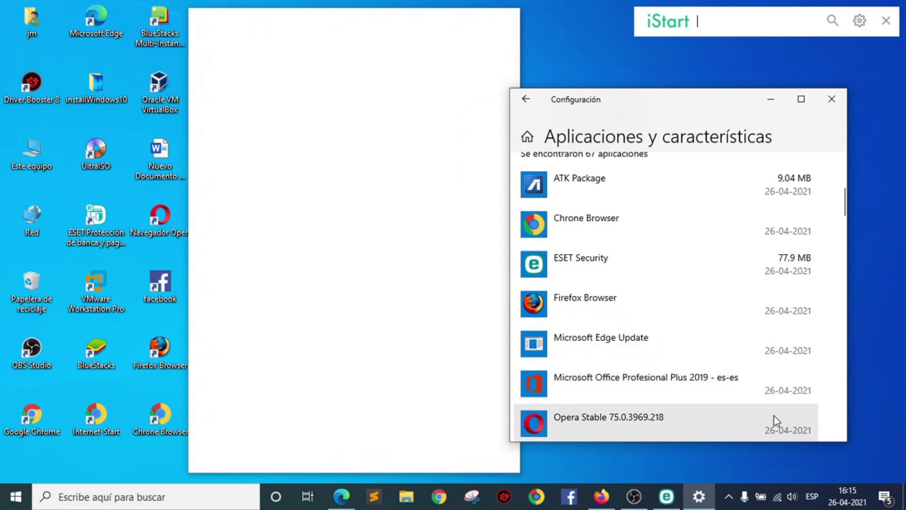
scroll(772, 406, "down", 2)
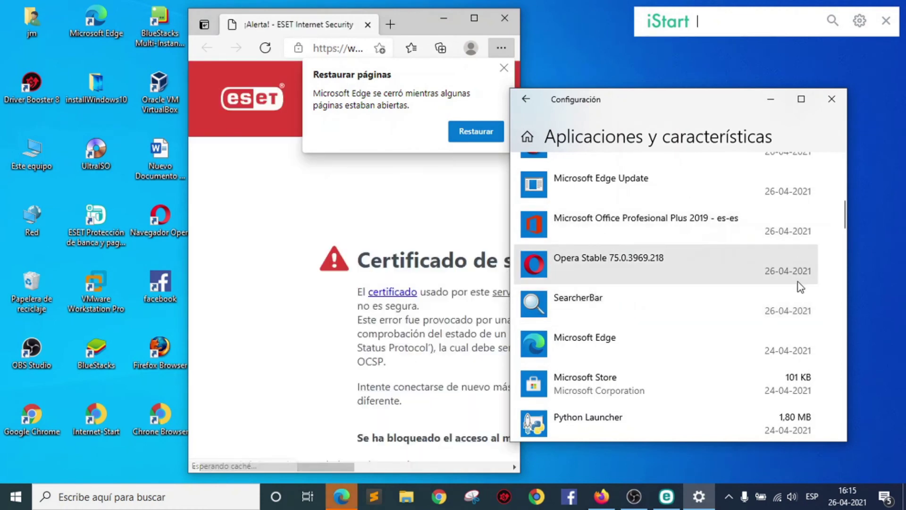
scroll(797, 278, "up", 3)
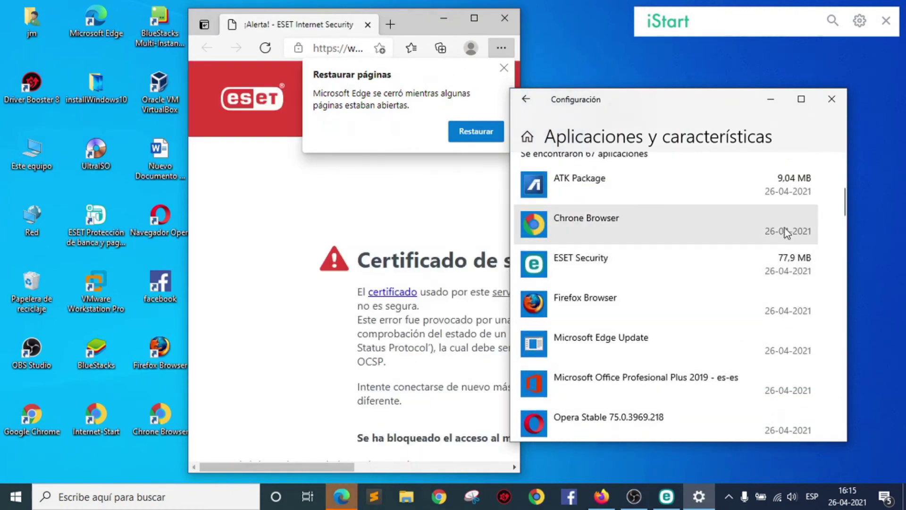
scroll(784, 219, "up", 1)
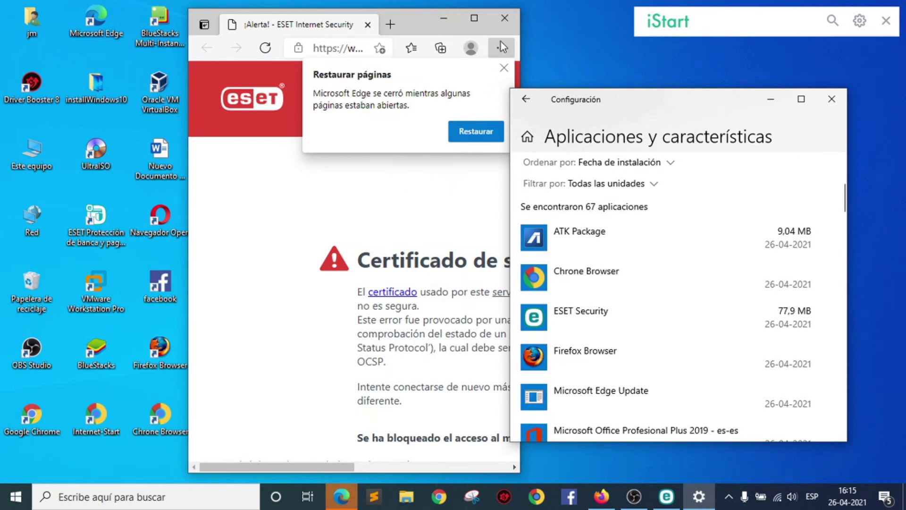
left_click(505, 17)
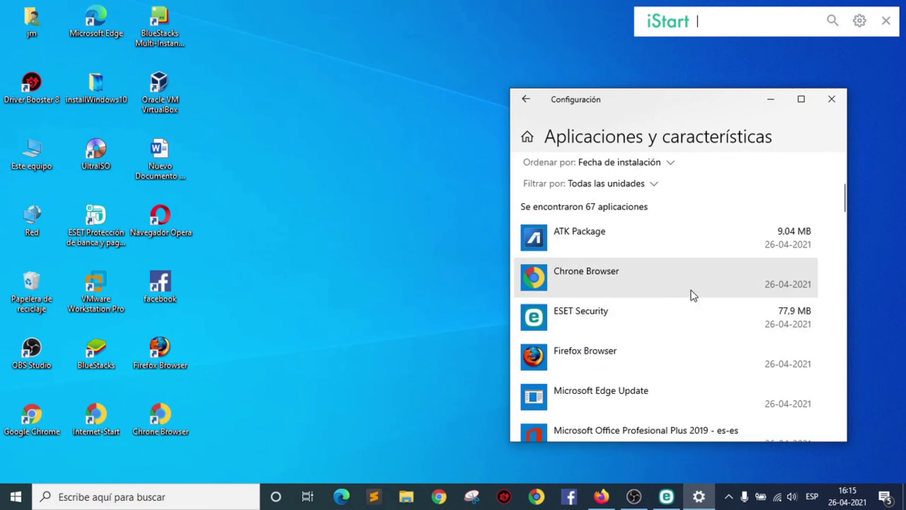
Uninstall ATK Package and decline restarting the computer immediately.
left_click(747, 226)
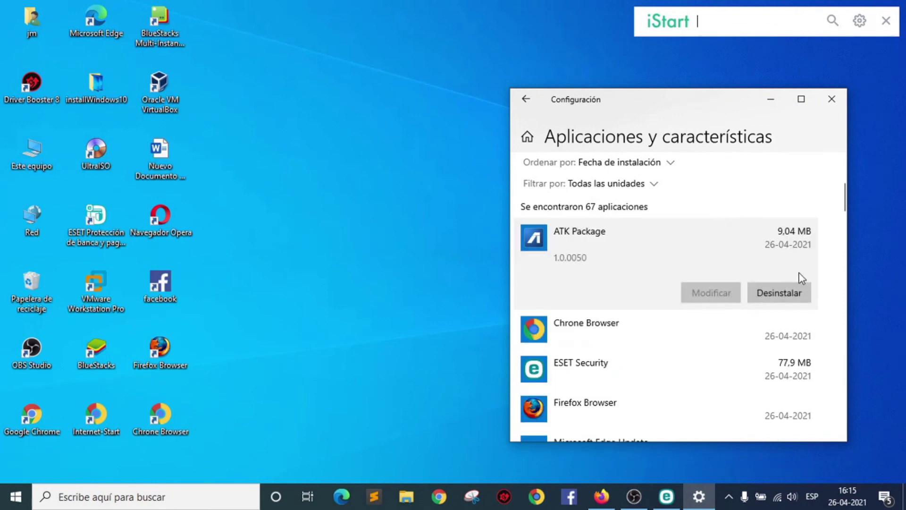
left_click(789, 298)
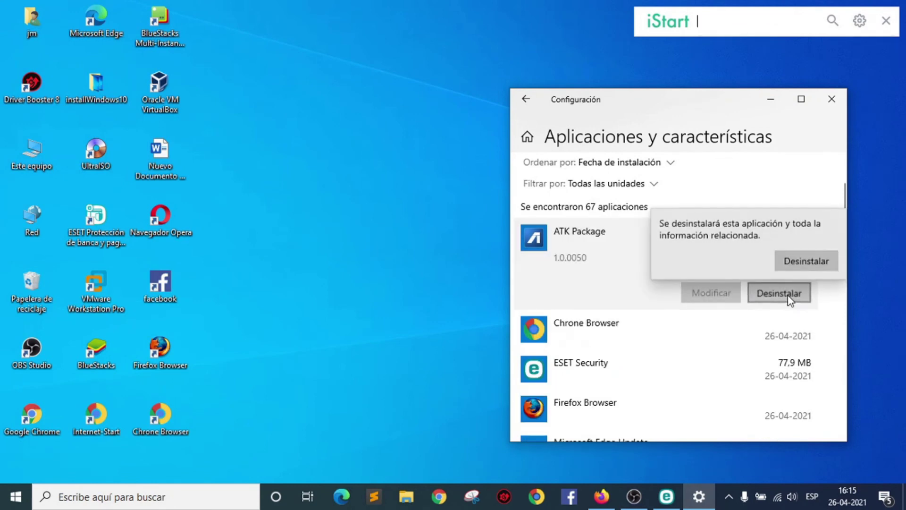
left_click(800, 268)
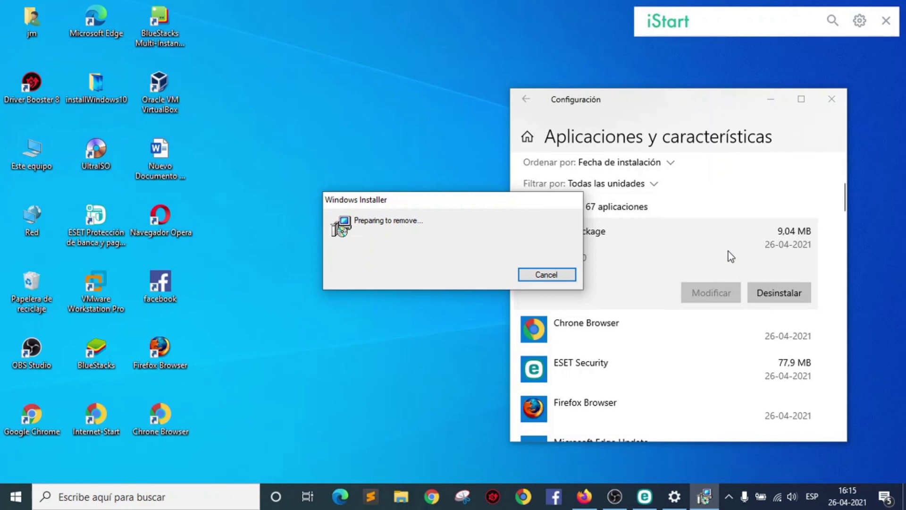
scroll(594, 353, "down", 4)
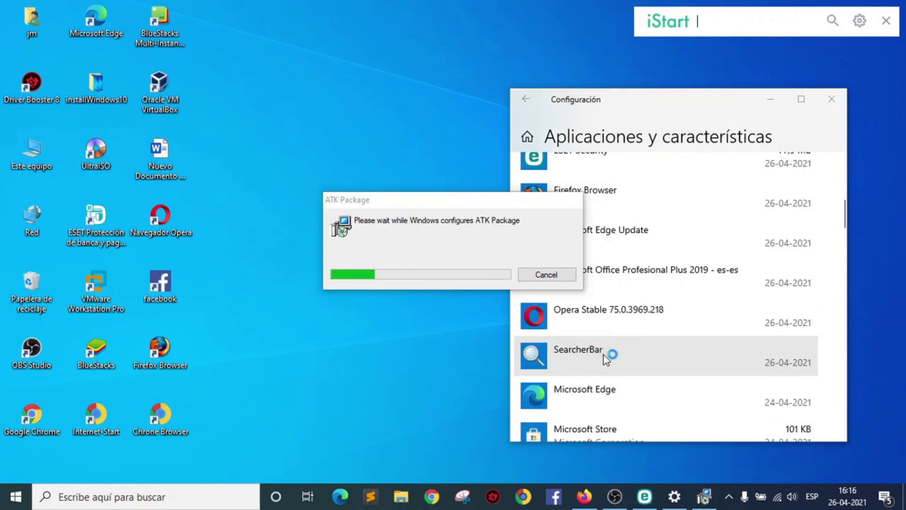
scroll(604, 355, "down", 2)
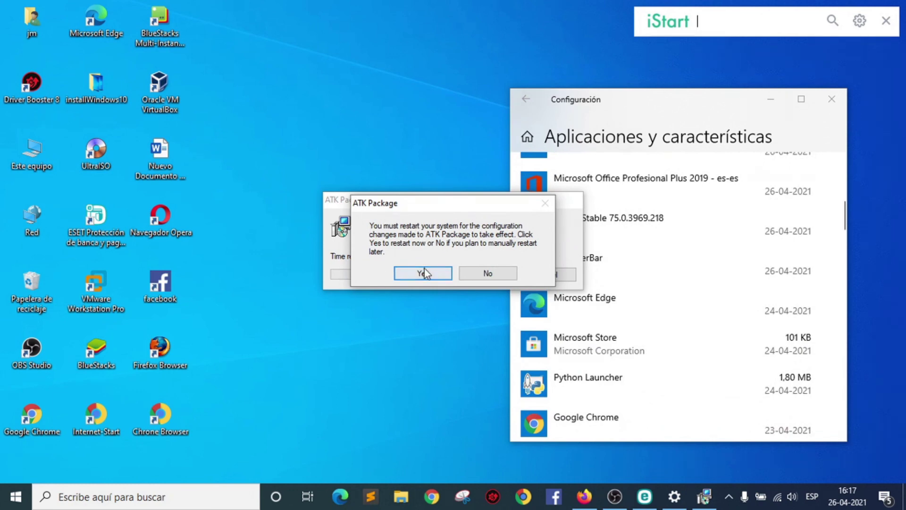
left_click(486, 273)
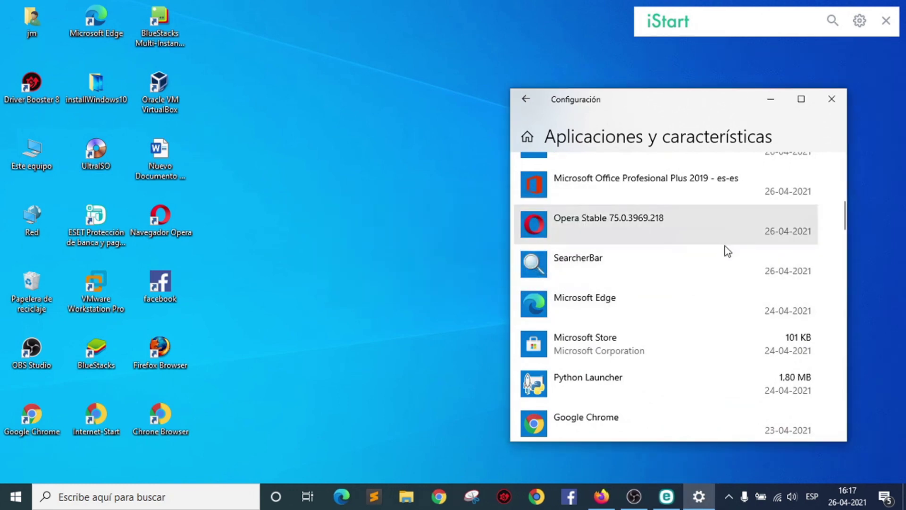
Uninstall SearcherBar from the installed apps list.
left_click(730, 268)
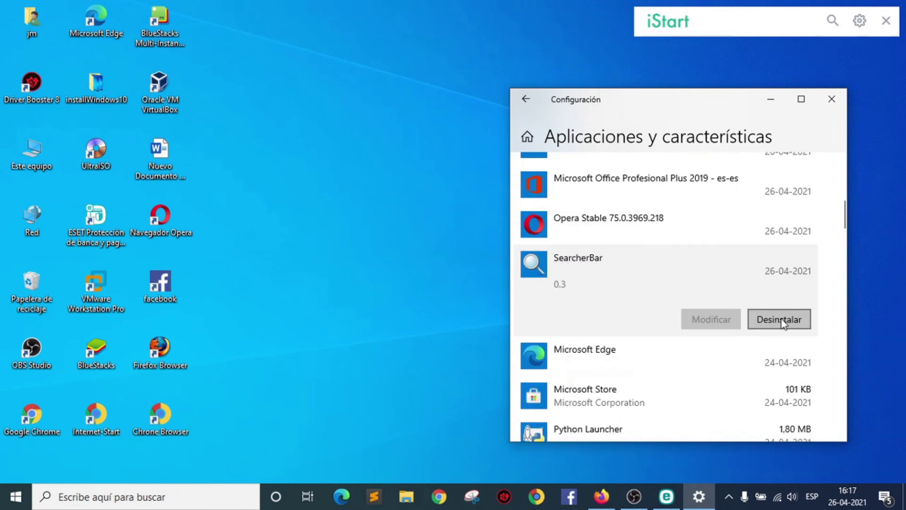